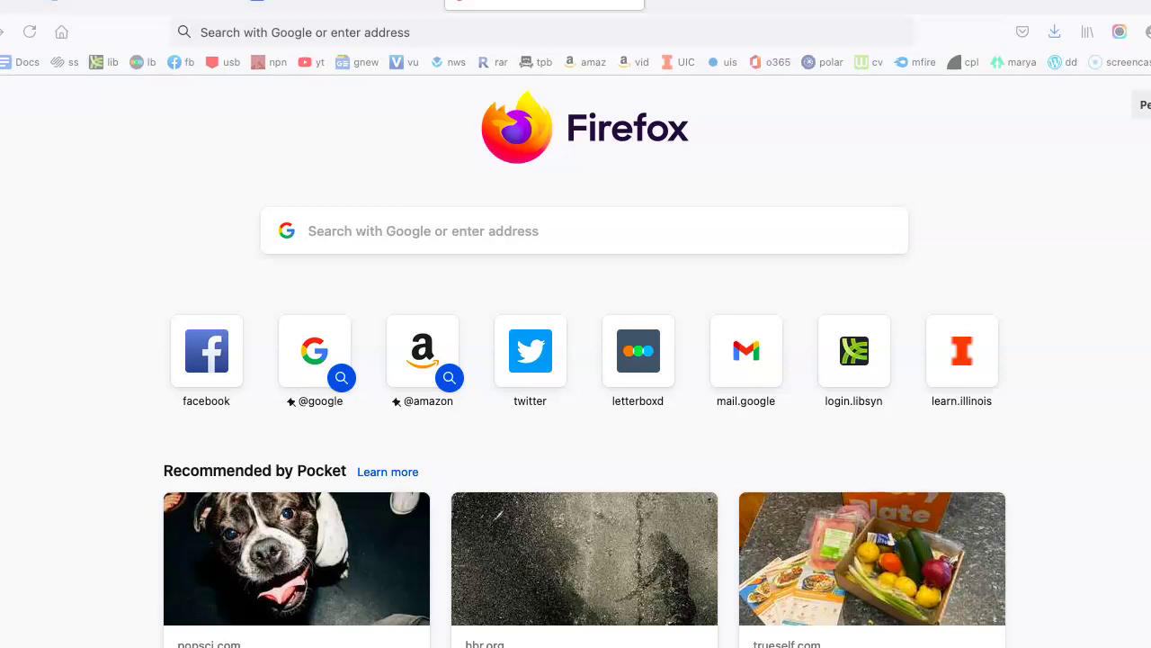
Step: Search the web for 'Audio Hijack' and open the Rogue Amoeba Audio Hijack page
left_click(480, 228)
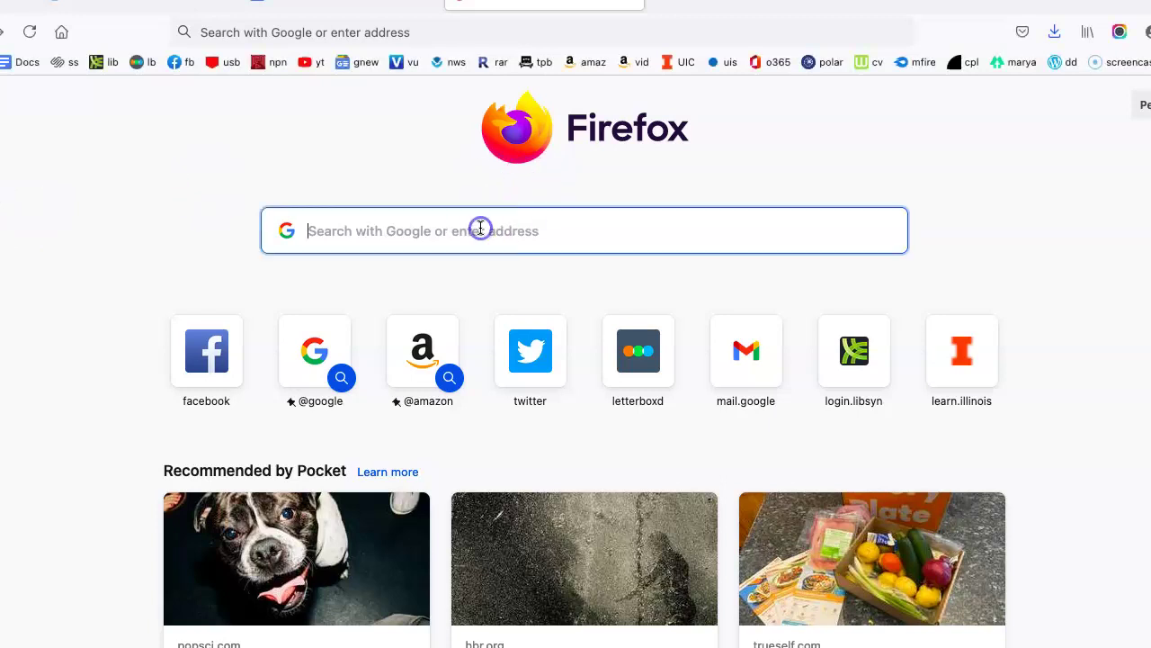
type("Audio Hijack")
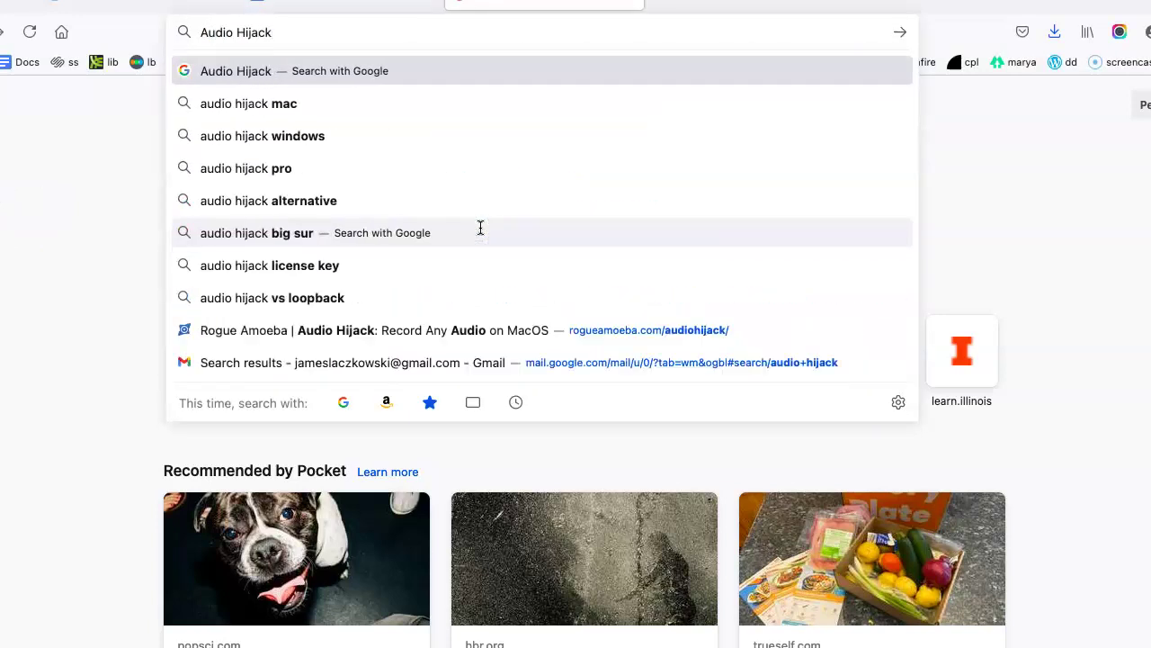
key("Return")
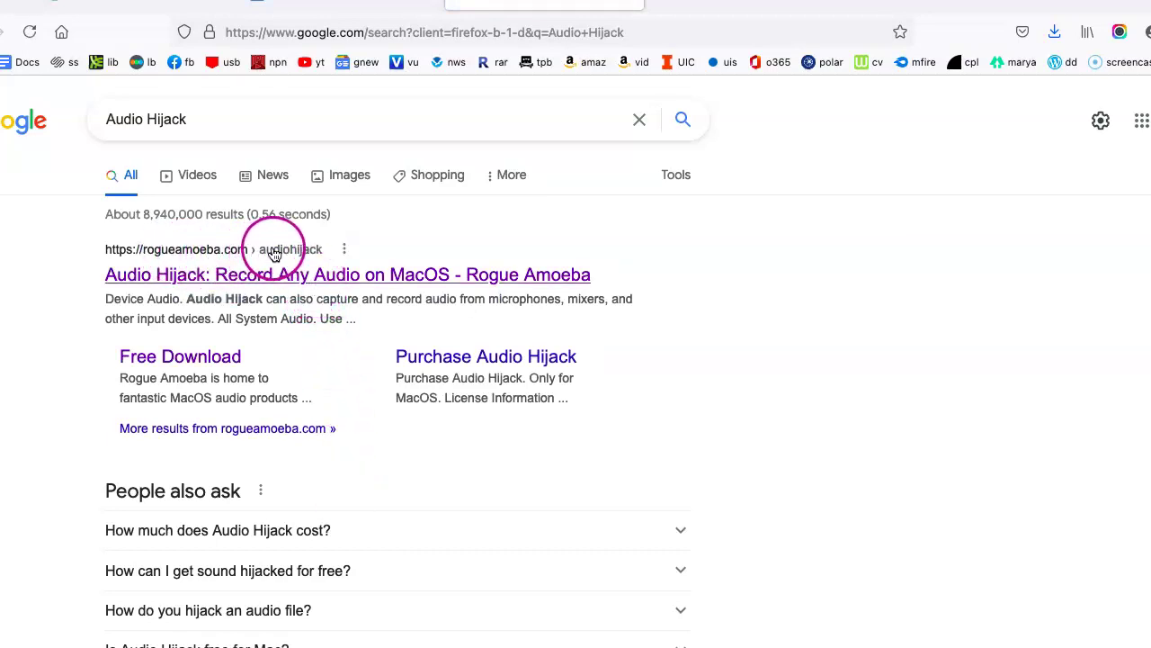
left_click(304, 275)
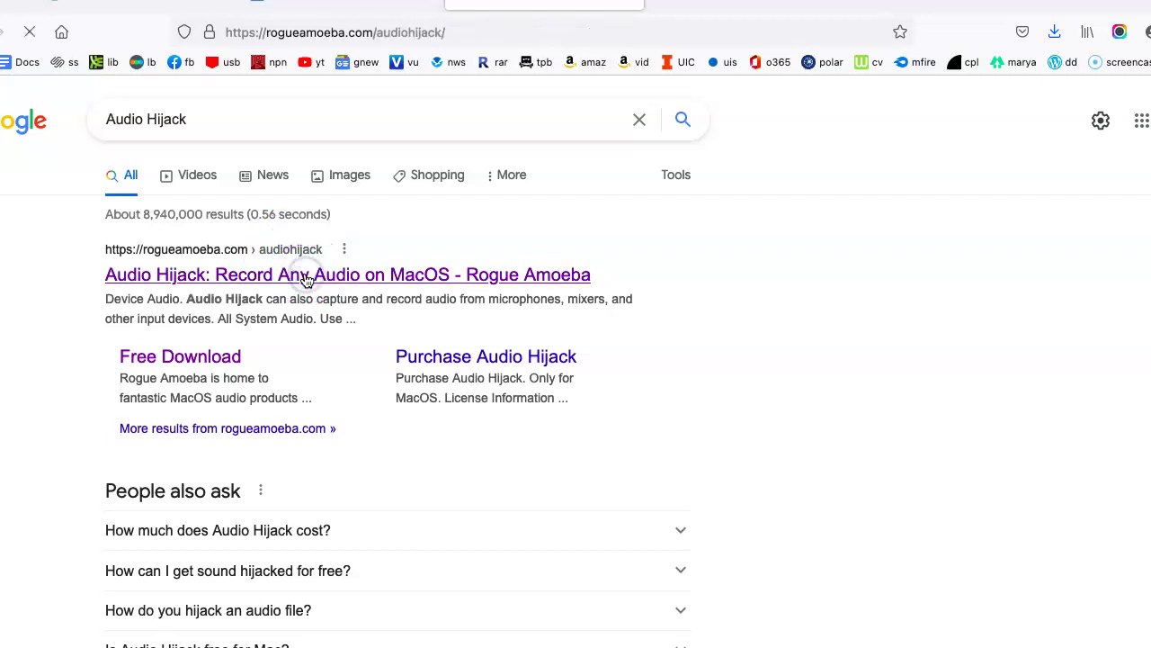
Step: Scroll the Audio Hijack product page down to its Free Download section
scroll(128, 425, "down", 3)
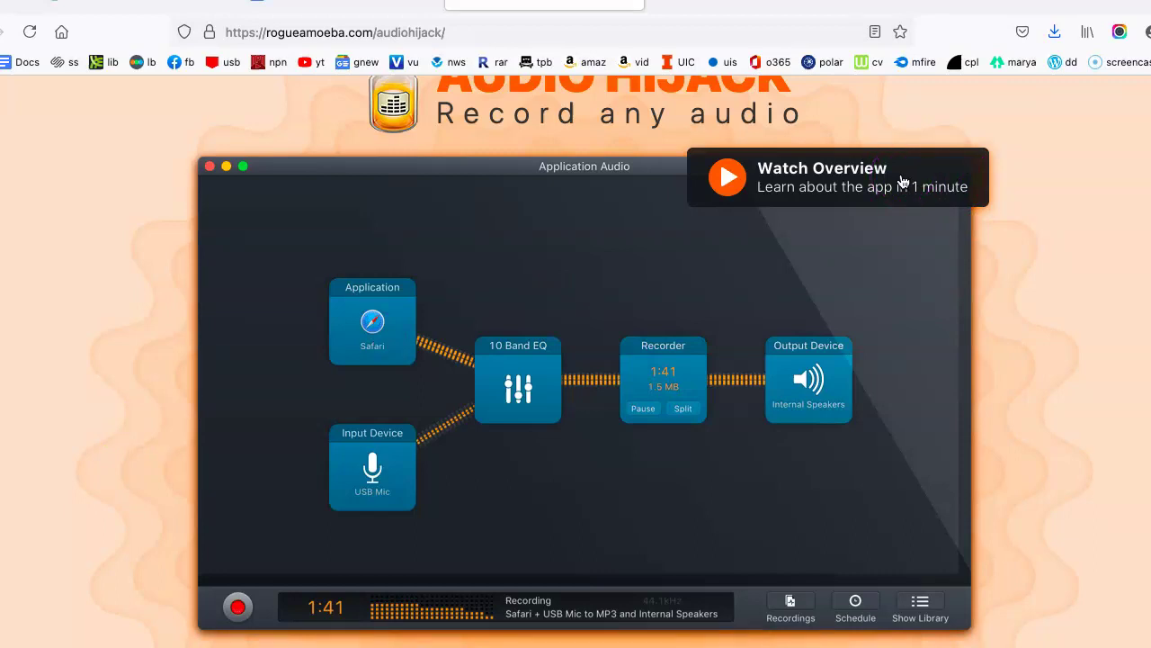
scroll(856, 210, "up", 1)
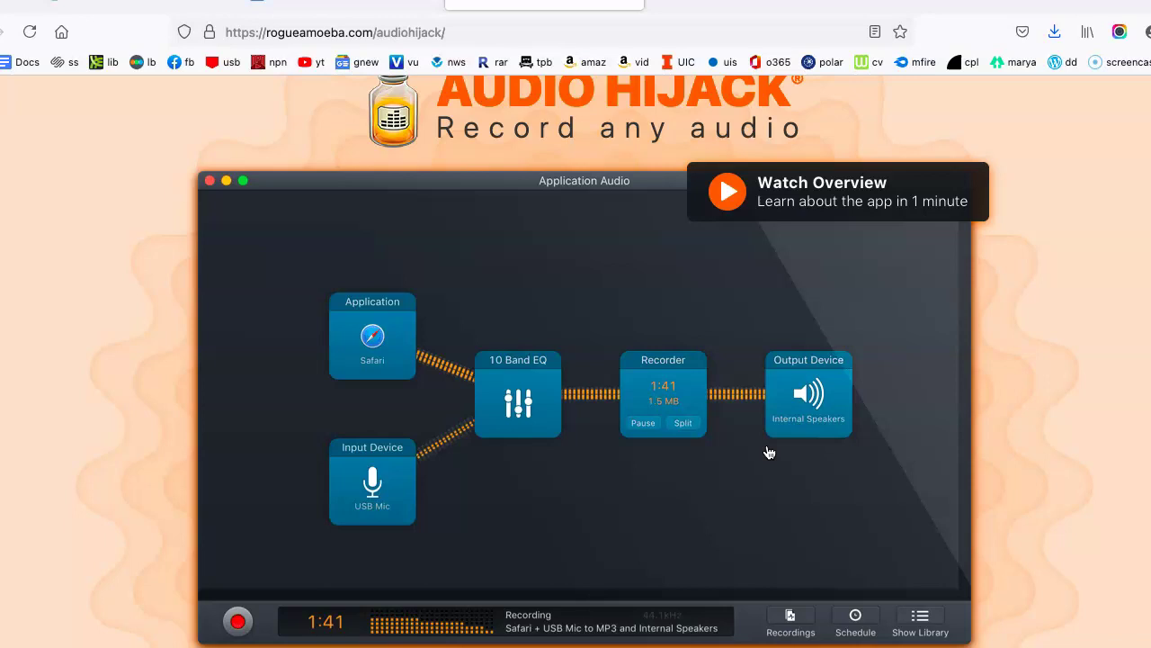
scroll(769, 452, "down", 1)
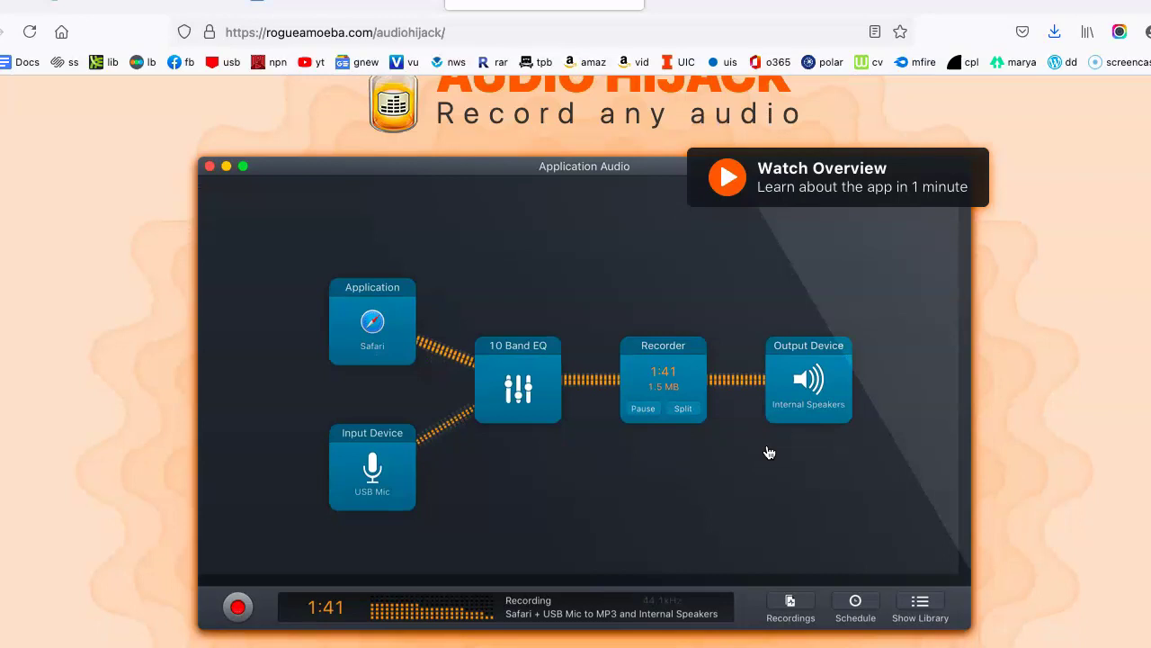
scroll(766, 452, "up", 1)
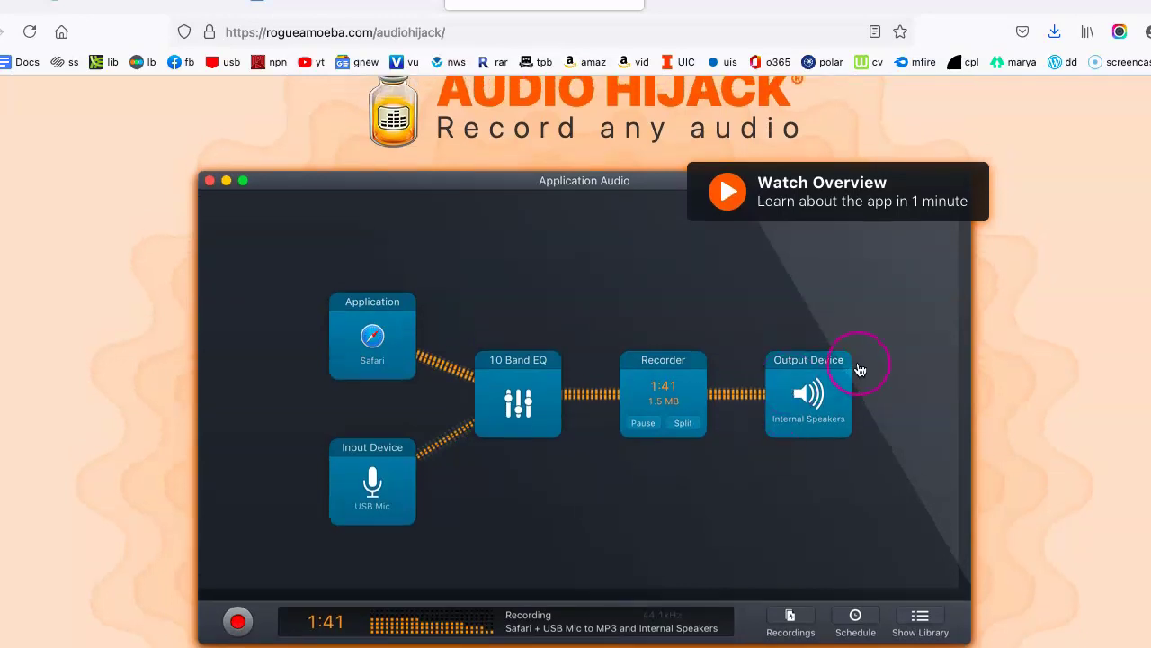
scroll(846, 396, "down", 5)
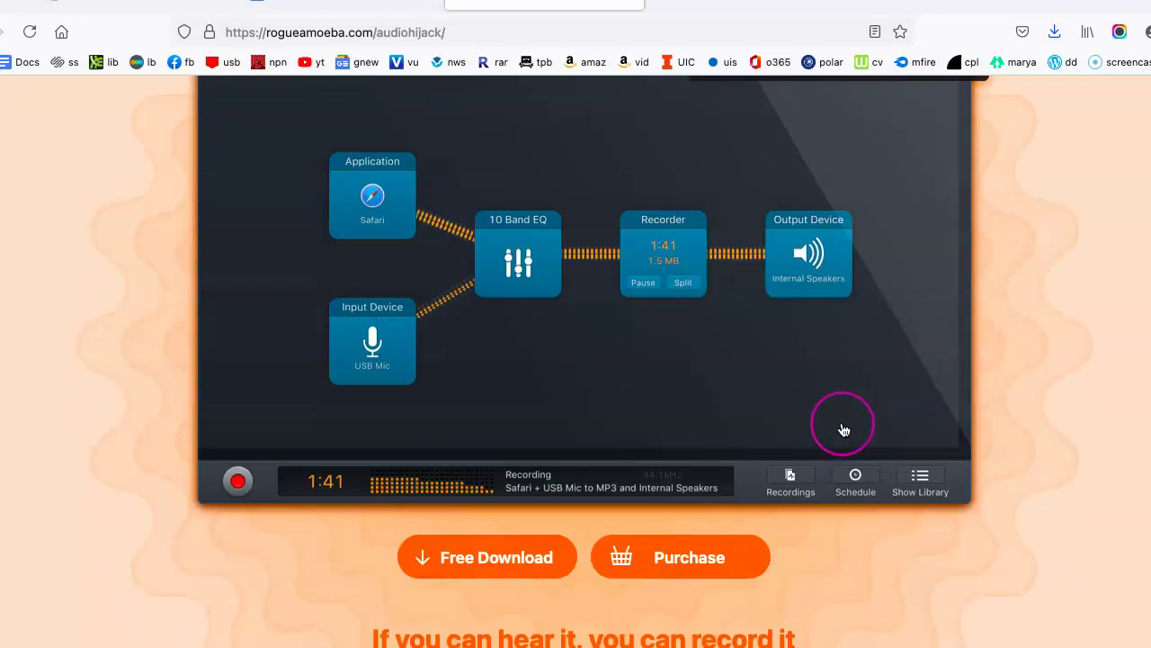
Step: Download the free AudioHijack.zip and show it in Finder's Downloads folder
left_click(457, 557)
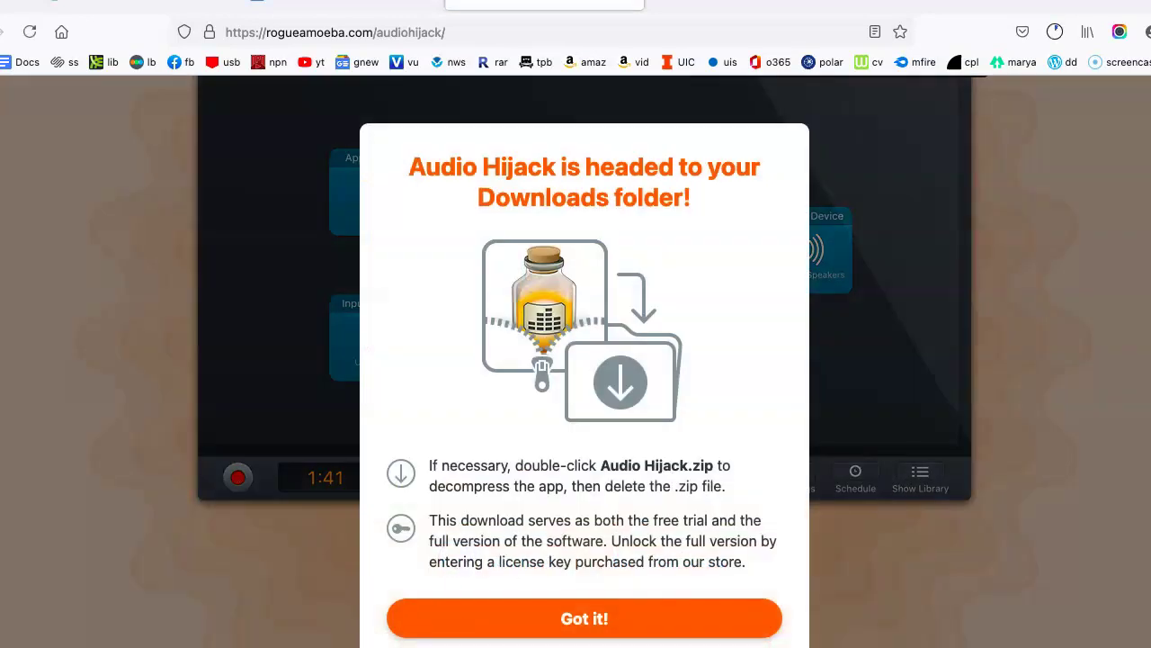
left_click(624, 622)
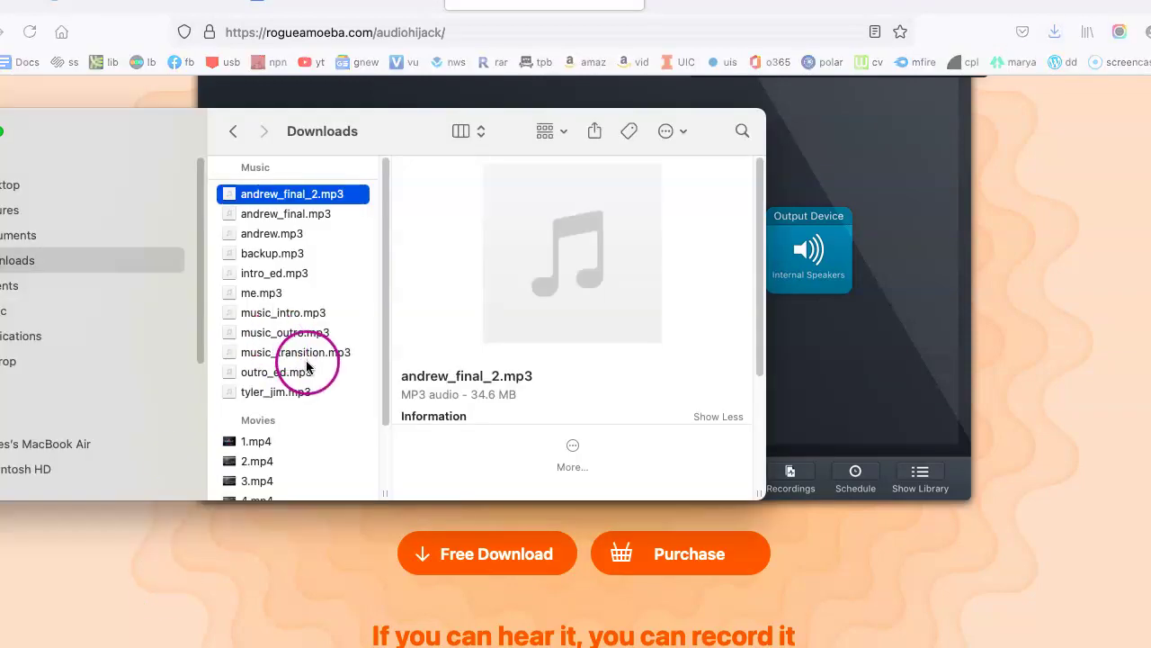
scroll(307, 373, "down", 3)
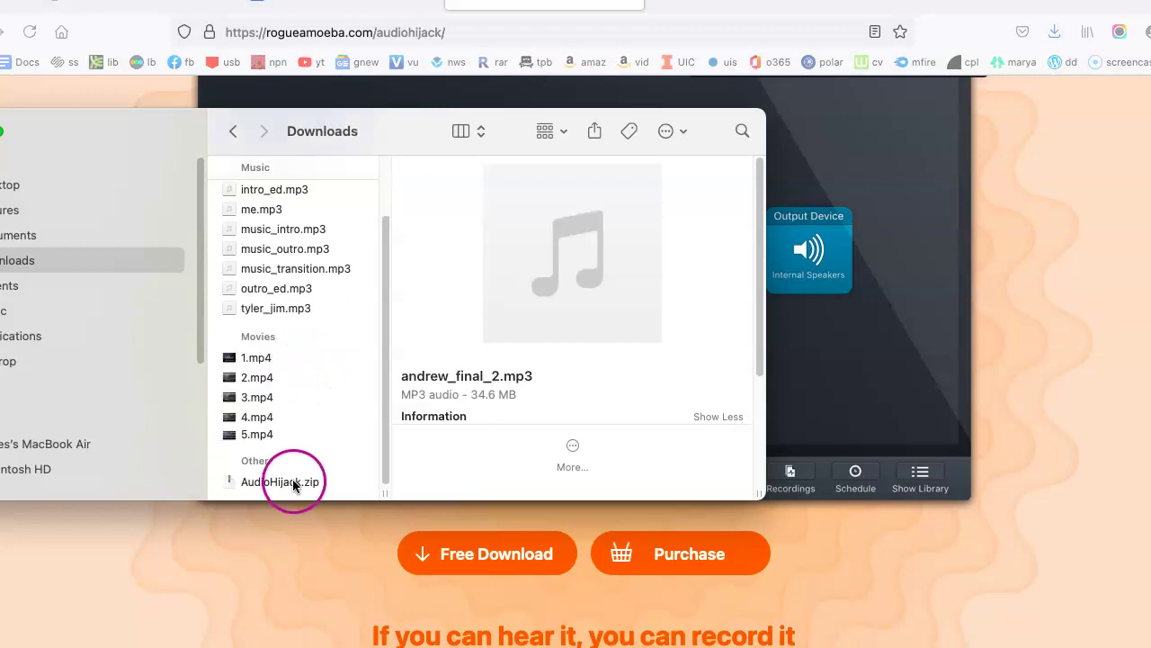
left_click_drag(94, 128, 150, 122)
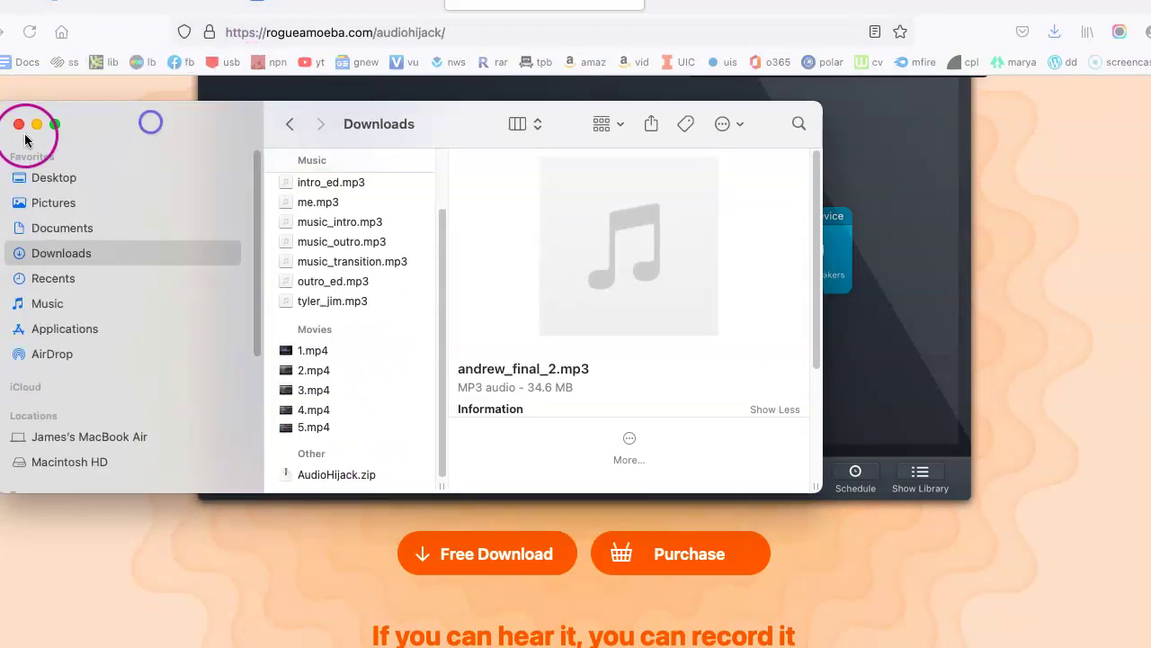
Step: Close the Downloads window and reposition the System Audio session window for editing
left_click(18, 124)
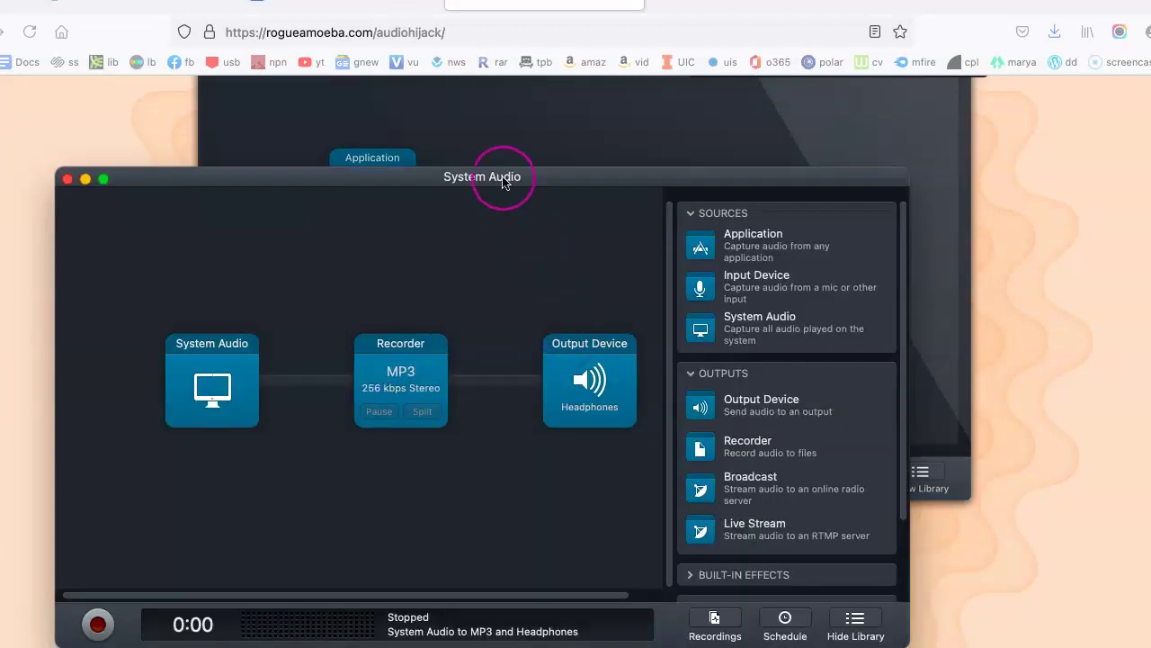
left_click_drag(506, 180, 589, 105)
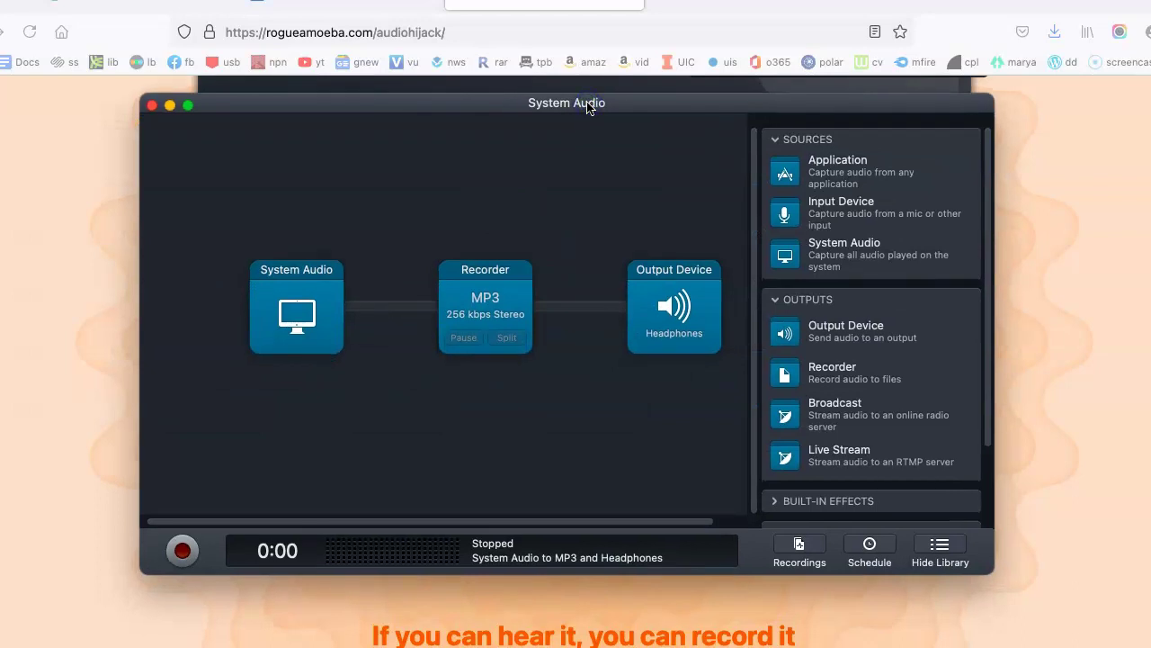
left_click(297, 244)
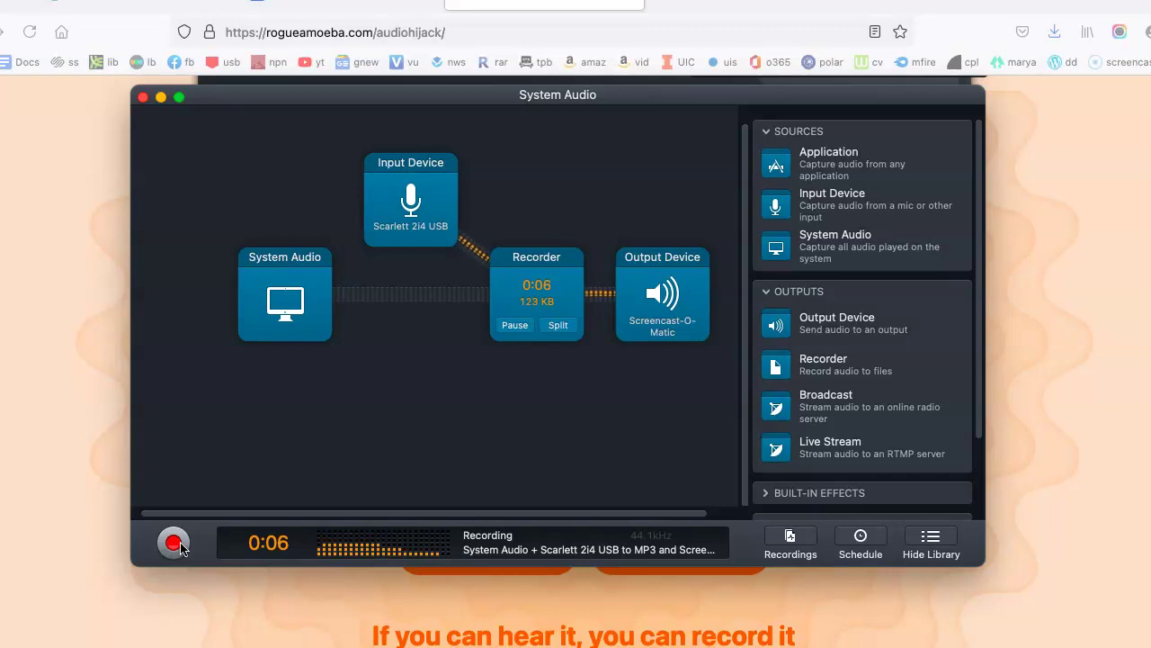
Step: Stop recording at 0:06 and reveal System Audio 20210719 1538.mp3 in Finder
left_click(176, 543)
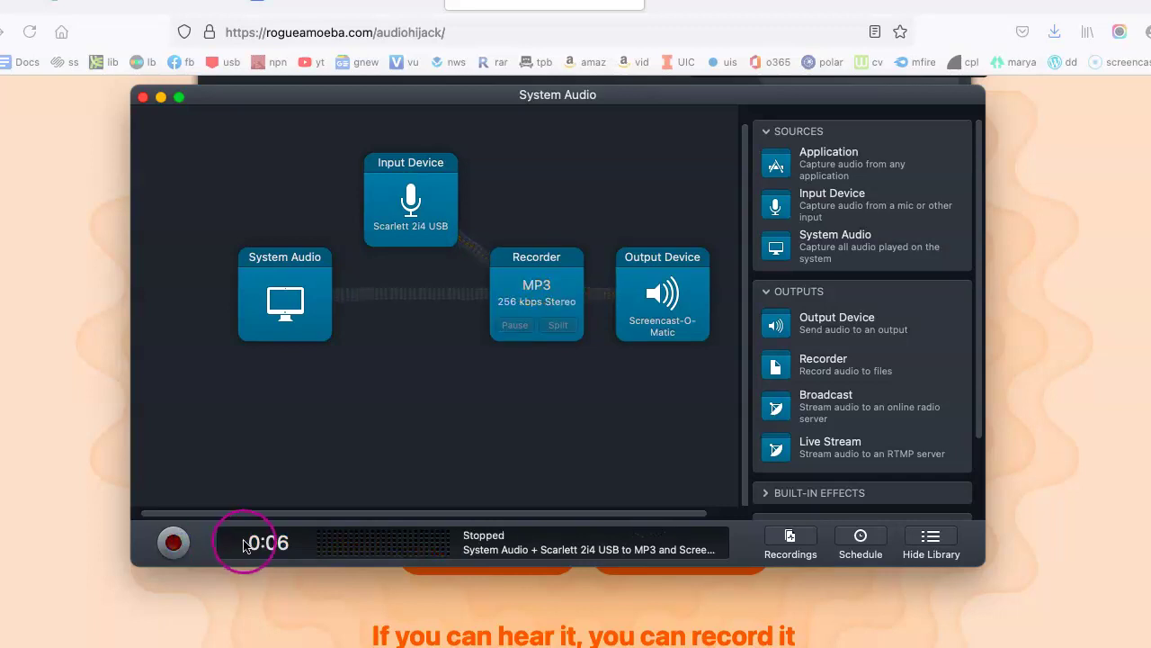
left_click(803, 544)
left_click(804, 544)
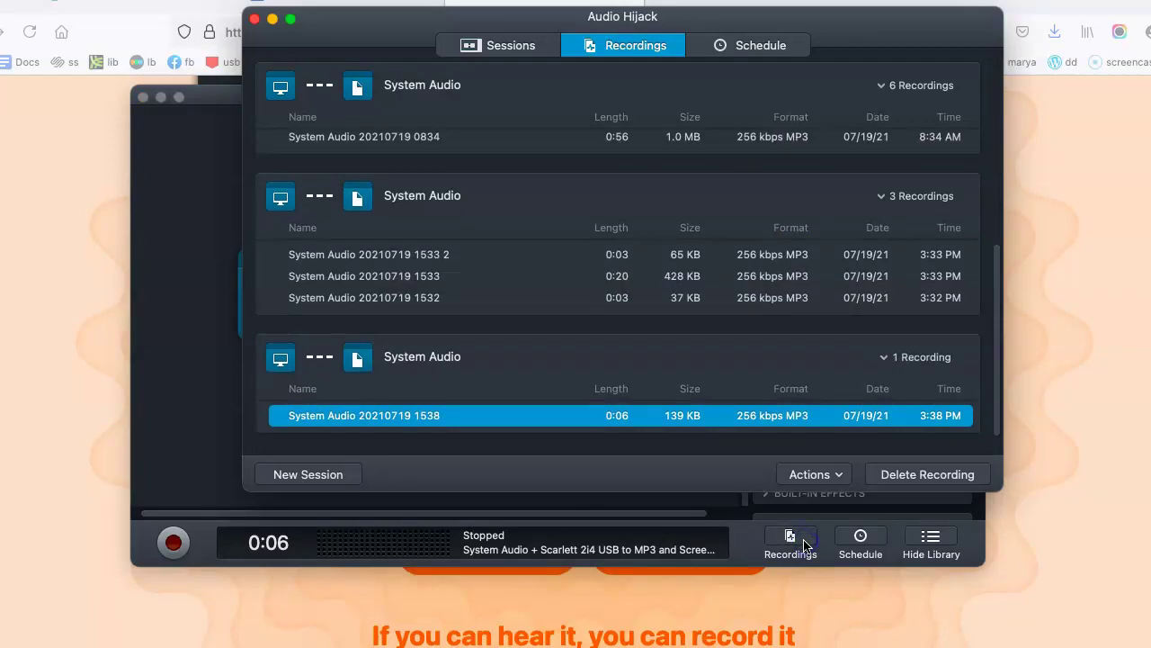
right_click(436, 423)
left_click(490, 427)
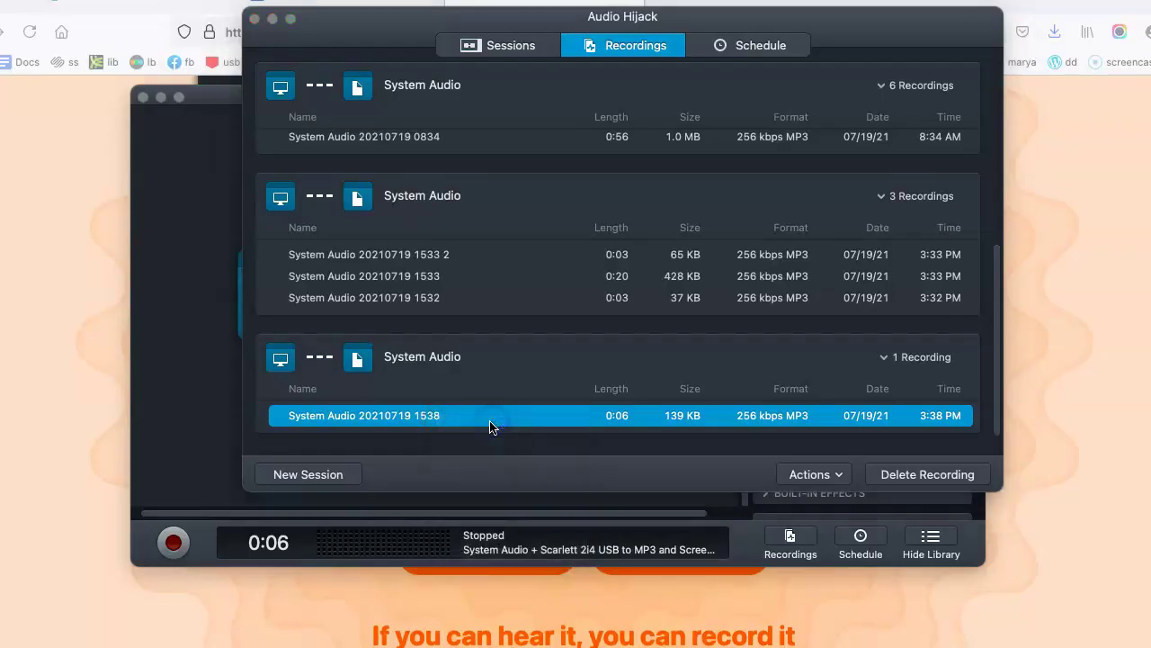
Step: Rename the 139 KB System Audio 20210719 1538.mp3 file to backup1
left_click(639, 532)
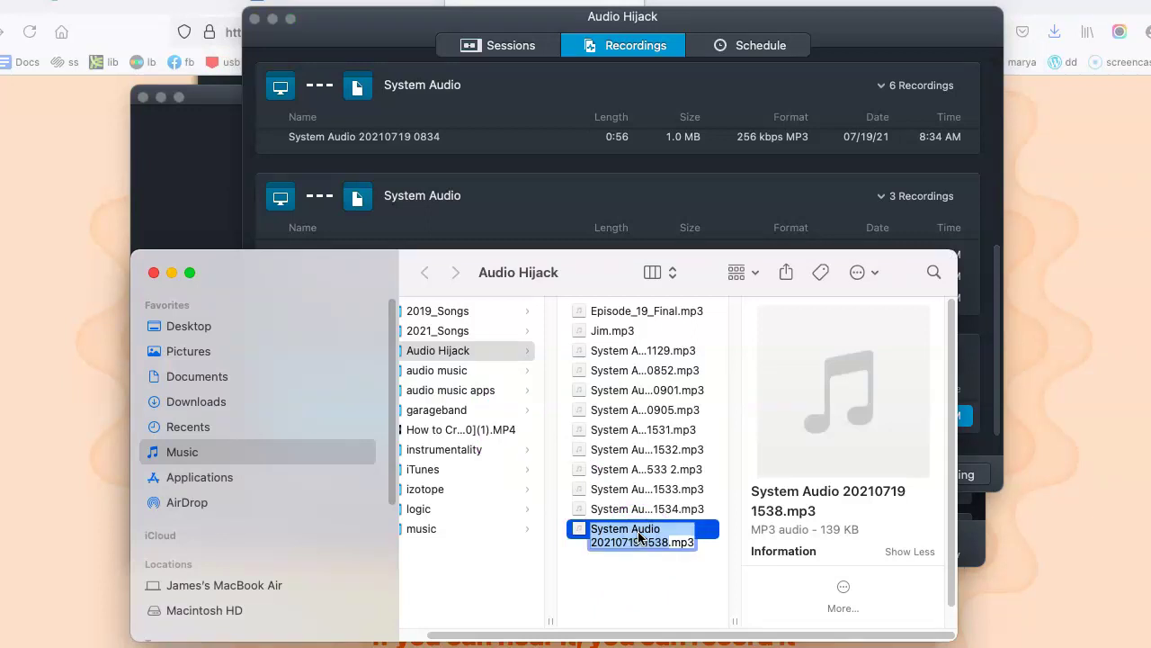
type("backup")
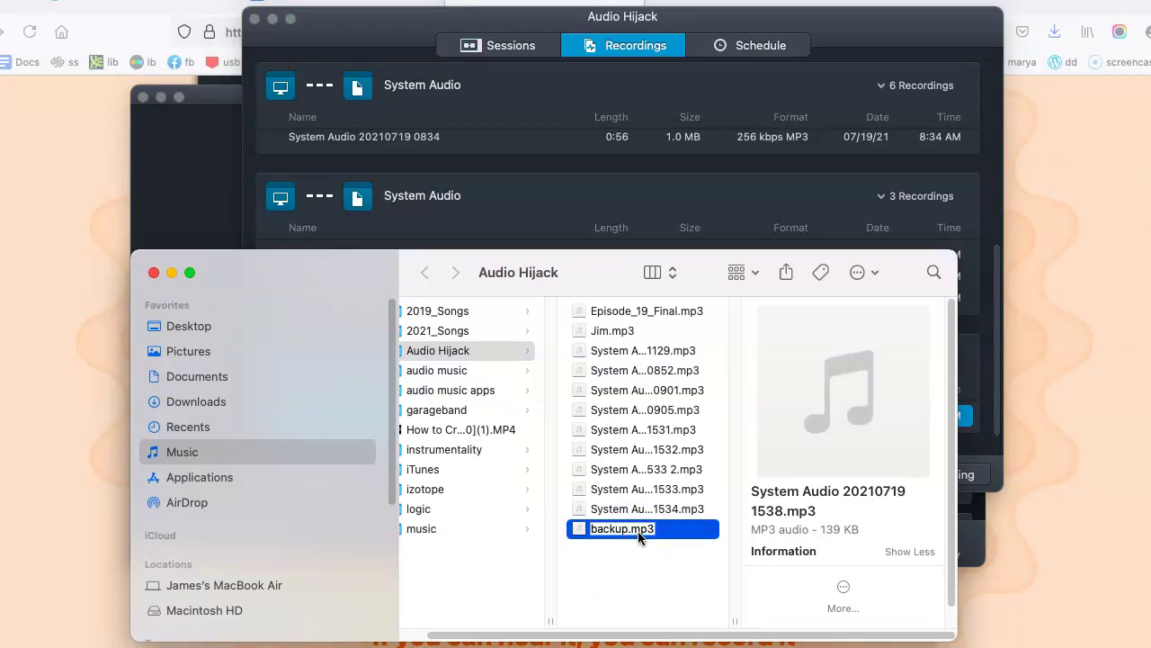
type("1")
key("Return")
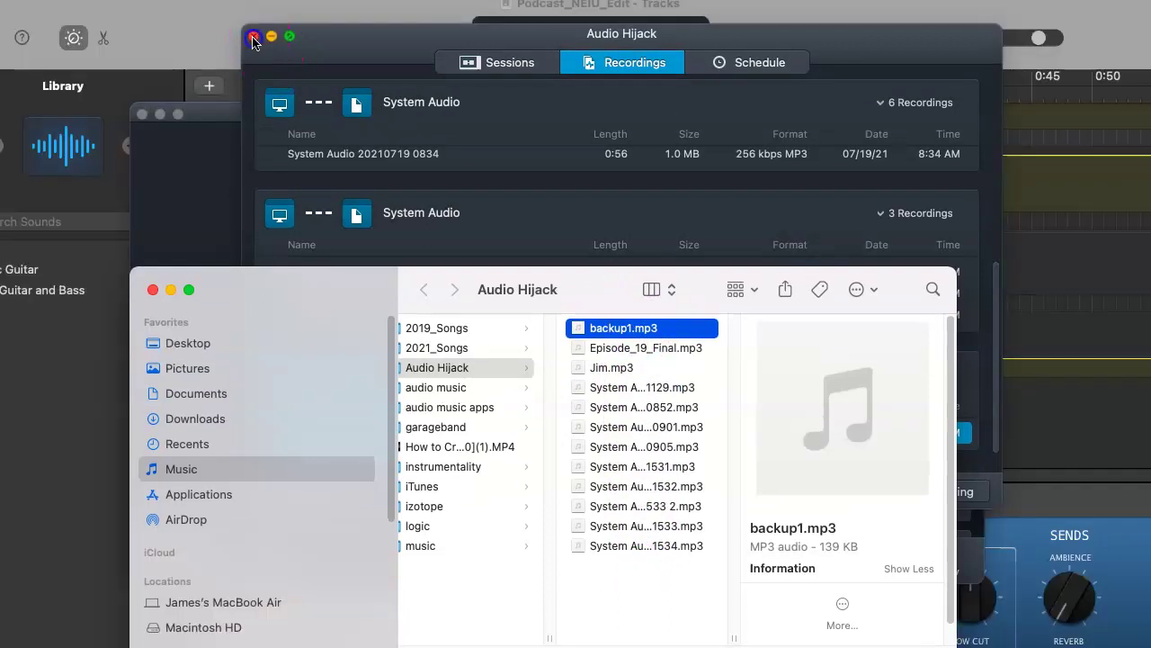
Step: Close the Audio Hijack main, System Audio session and recordings windows
left_click(254, 18)
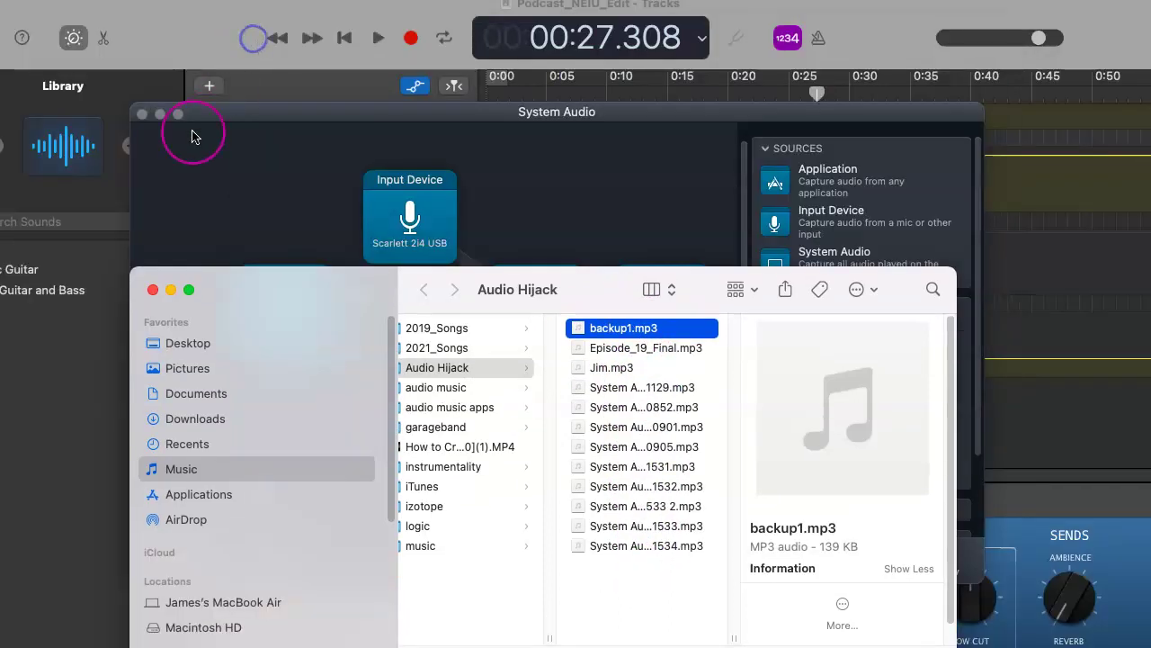
left_click(141, 114)
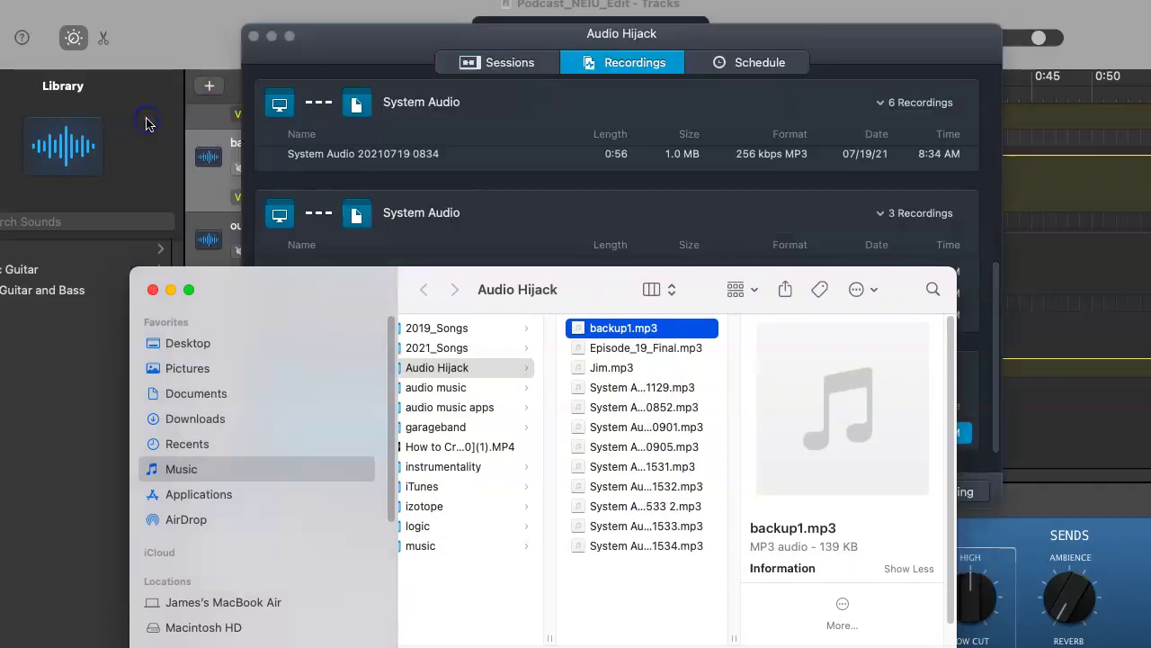
left_click(254, 37)
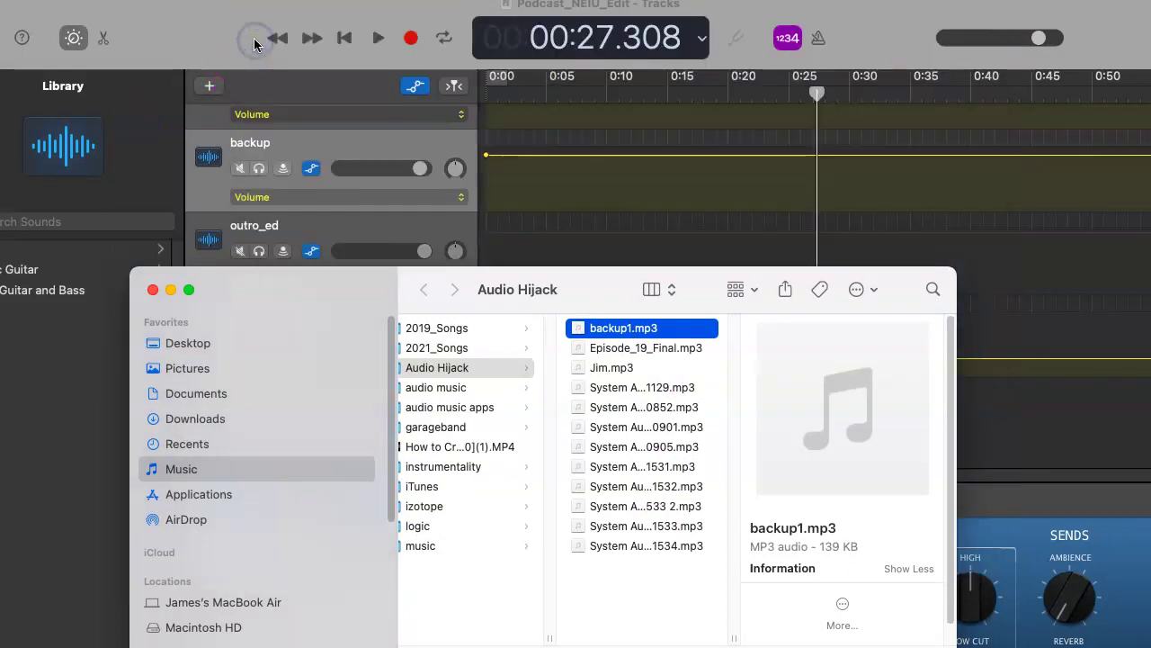
Step: Drag backup1.mp3 from Finder onto the GarageBand timeline as a new track at 0:00
left_click_drag(368, 283, 242, 278)
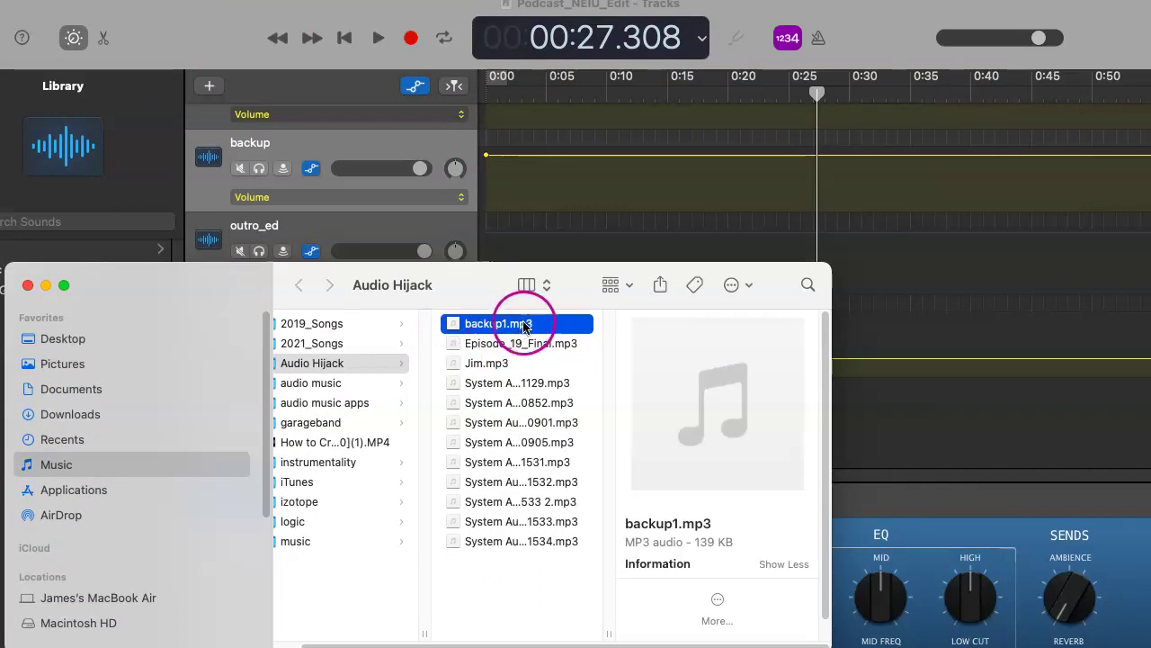
left_click_drag(483, 284, 377, 511)
left_click_drag(385, 559, 479, 417)
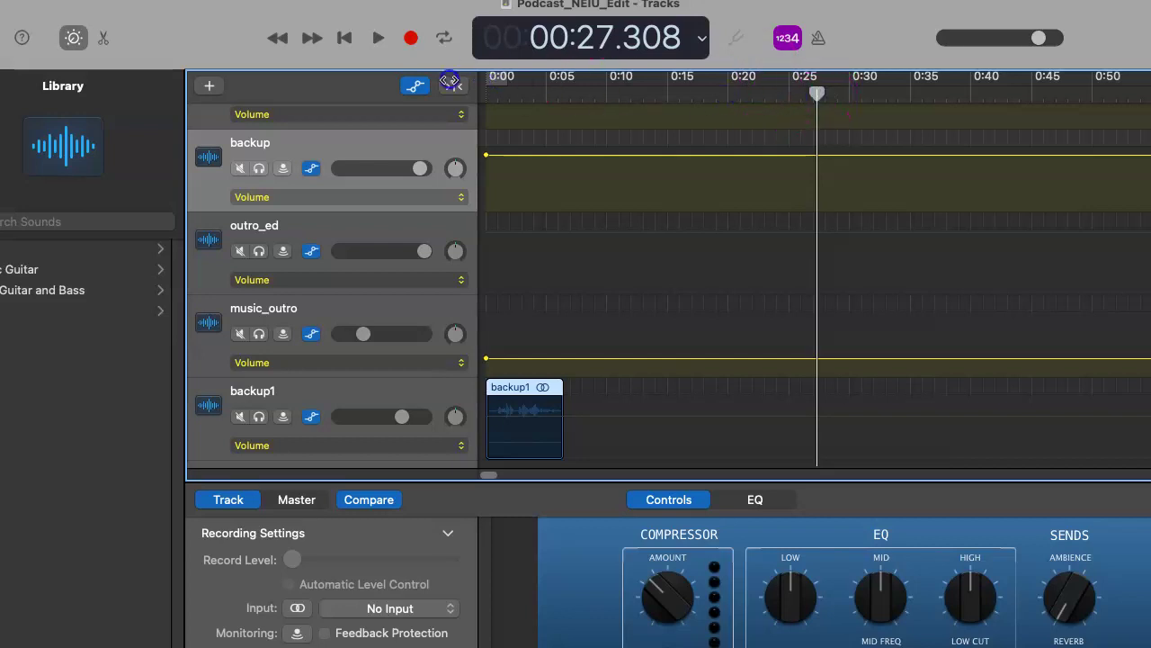
key("Return")
left_click(342, 378)
Step: Set the backup1 track's input to mono, then play from the start and stop around 00:06
left_click(342, 387)
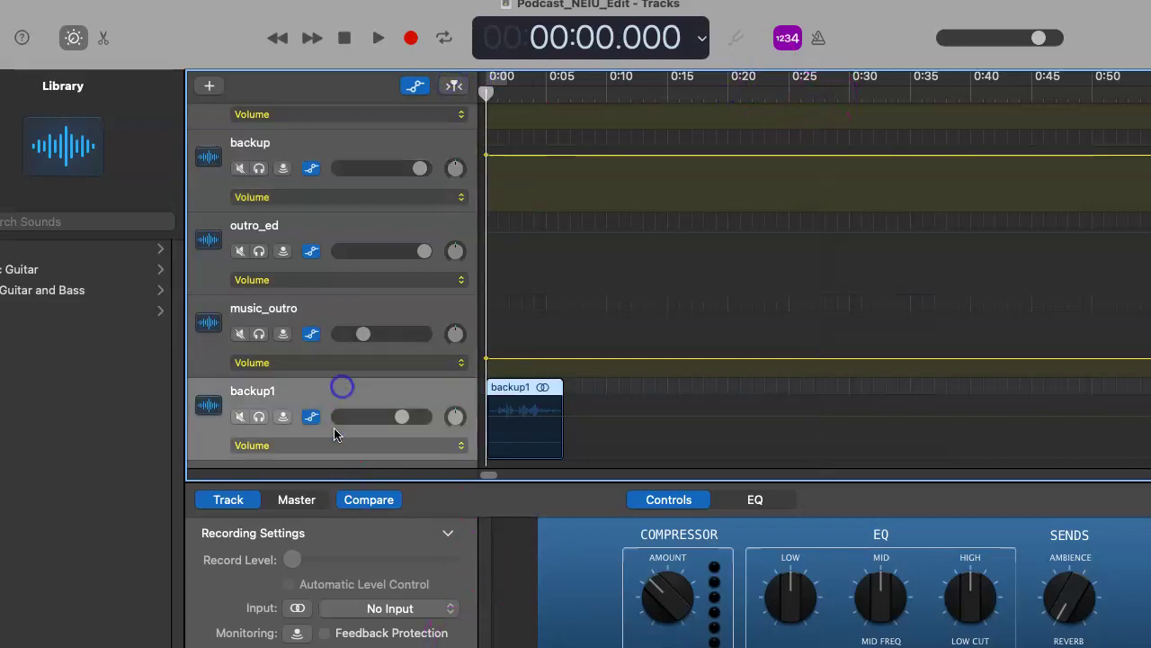
left_click(297, 608)
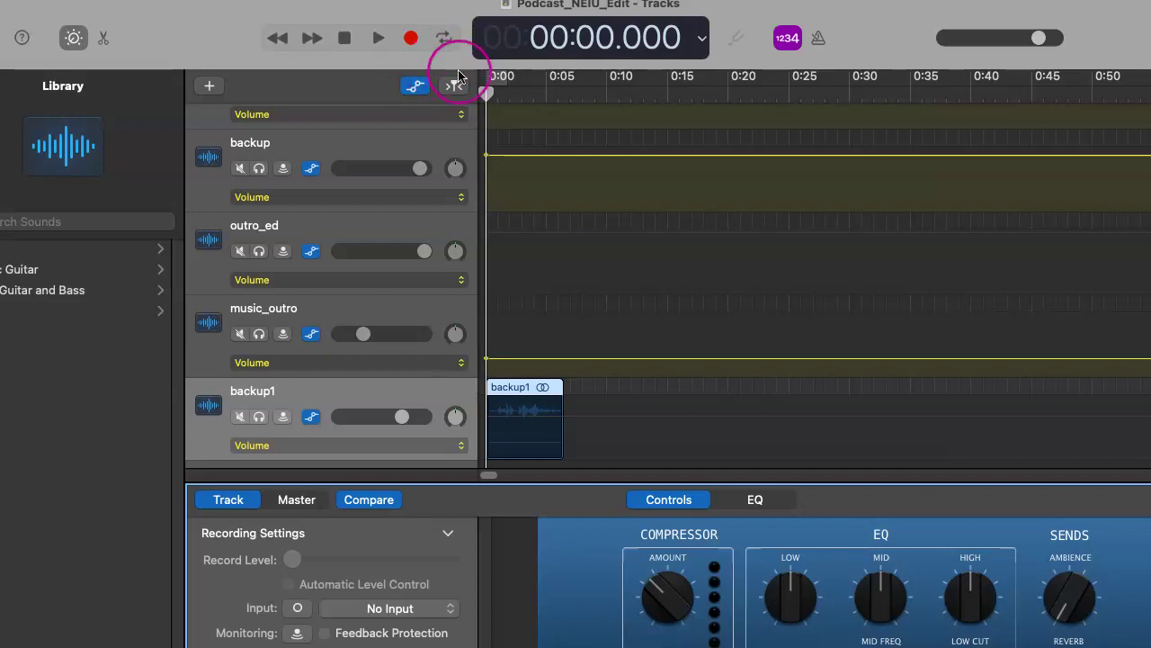
left_click(414, 86)
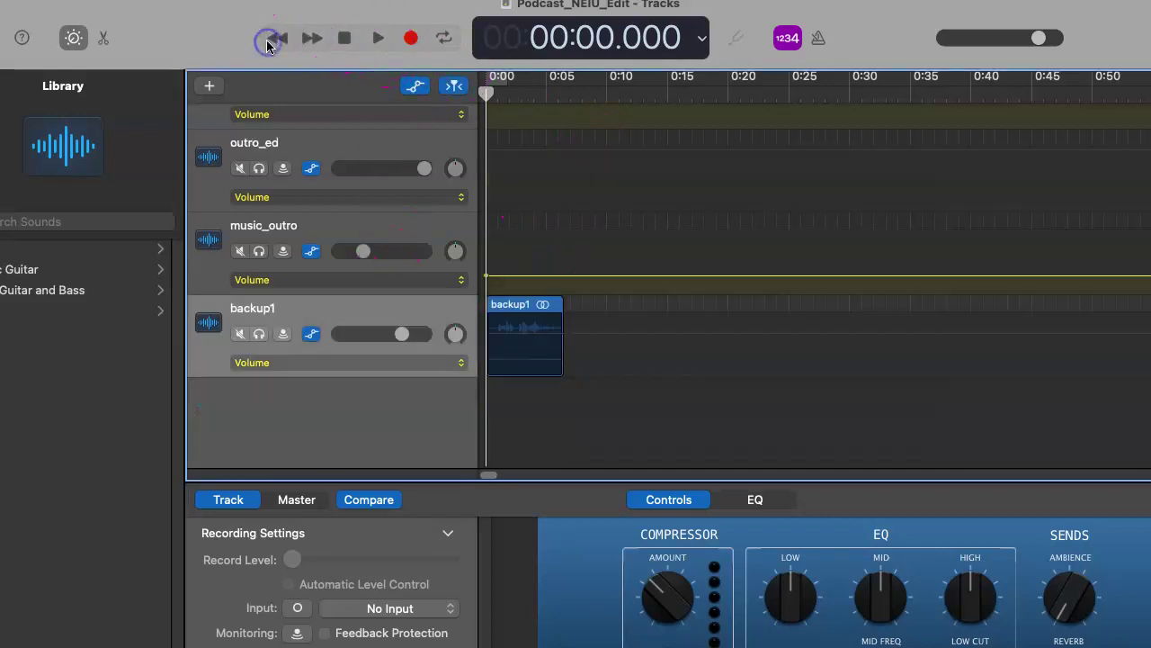
left_click(378, 37)
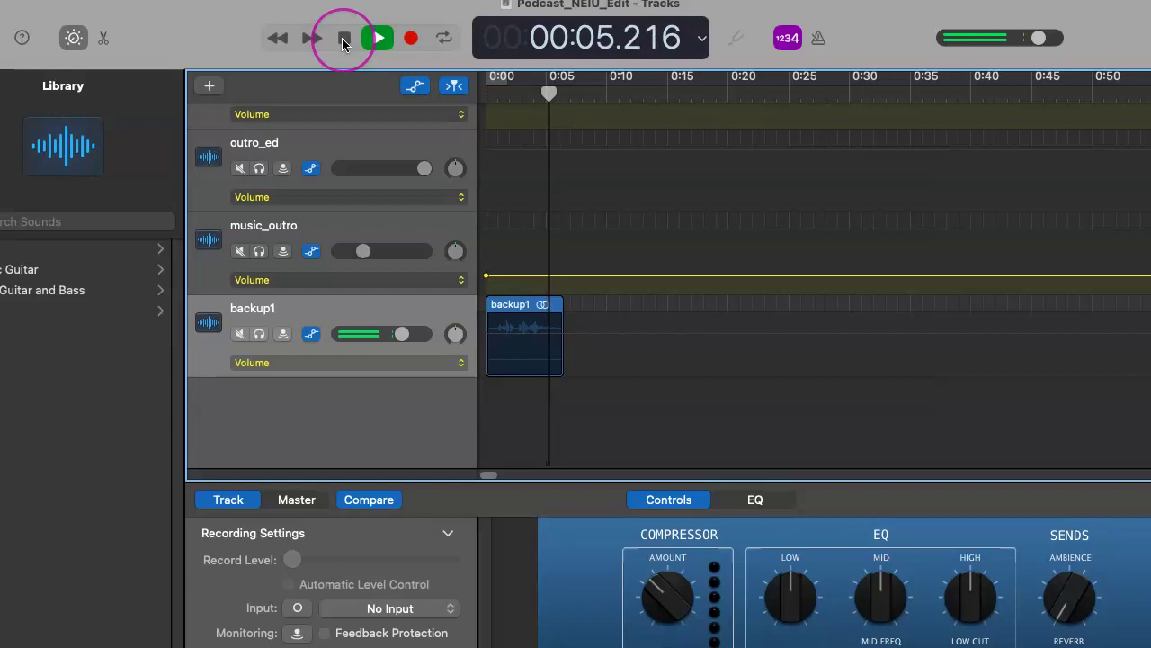
left_click(344, 38)
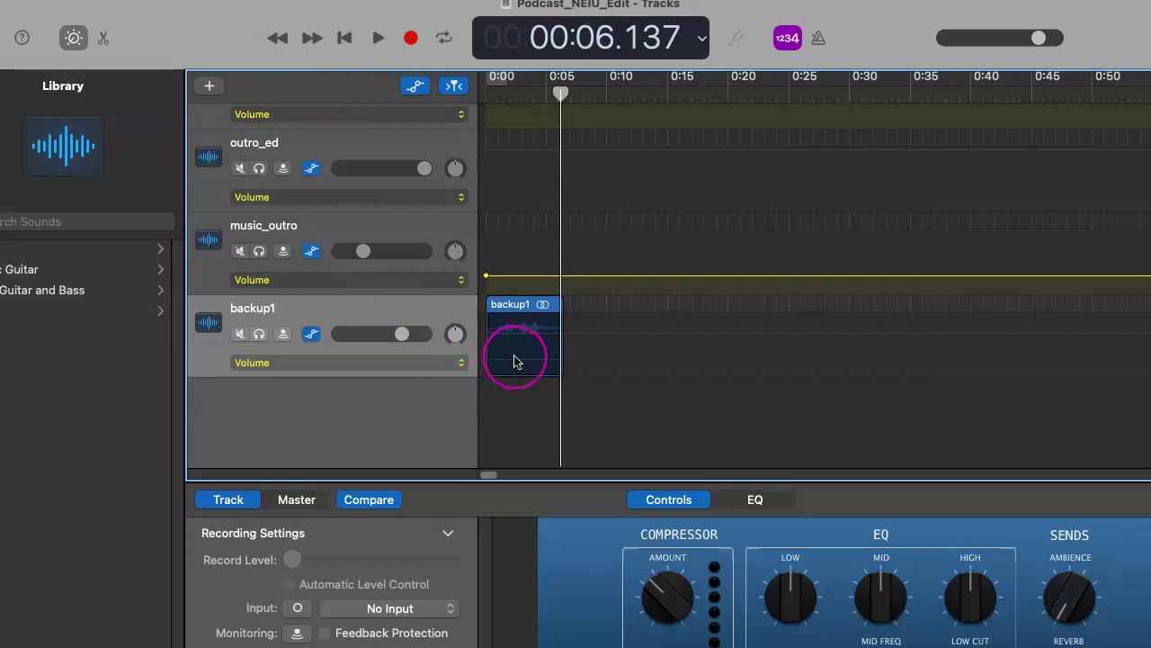
Step: Scroll the timeline to show the backup track's clips backup.1, backup.3 and backup.7 near 2:00
scroll(514, 363, "up", 5)
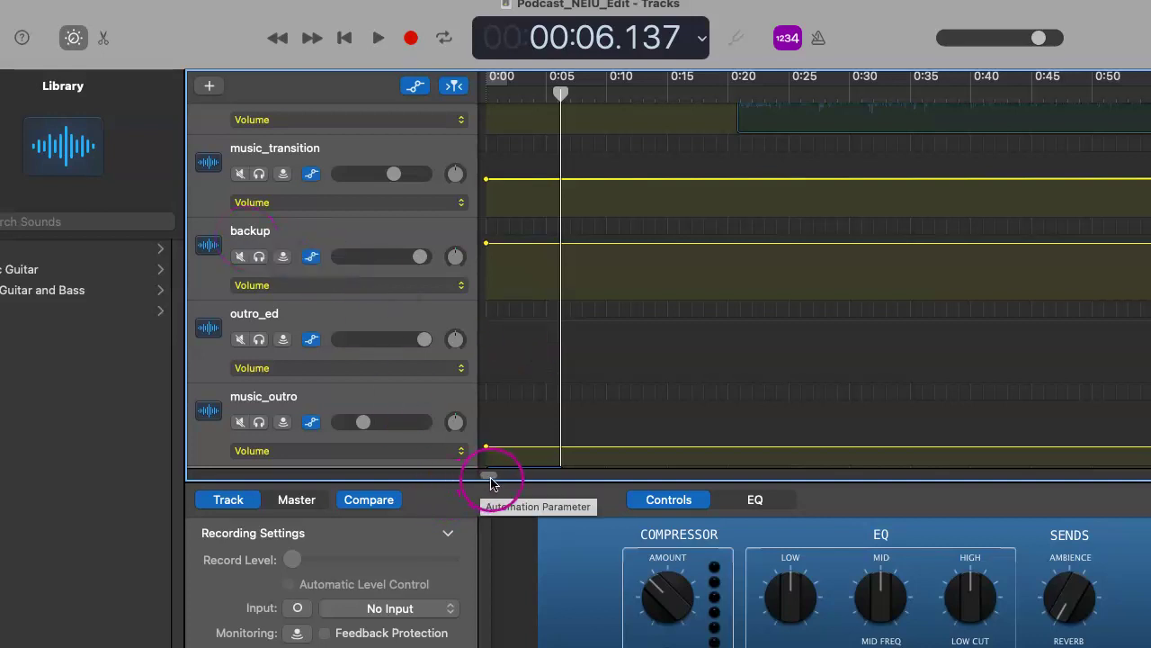
left_click_drag(492, 481, 527, 477)
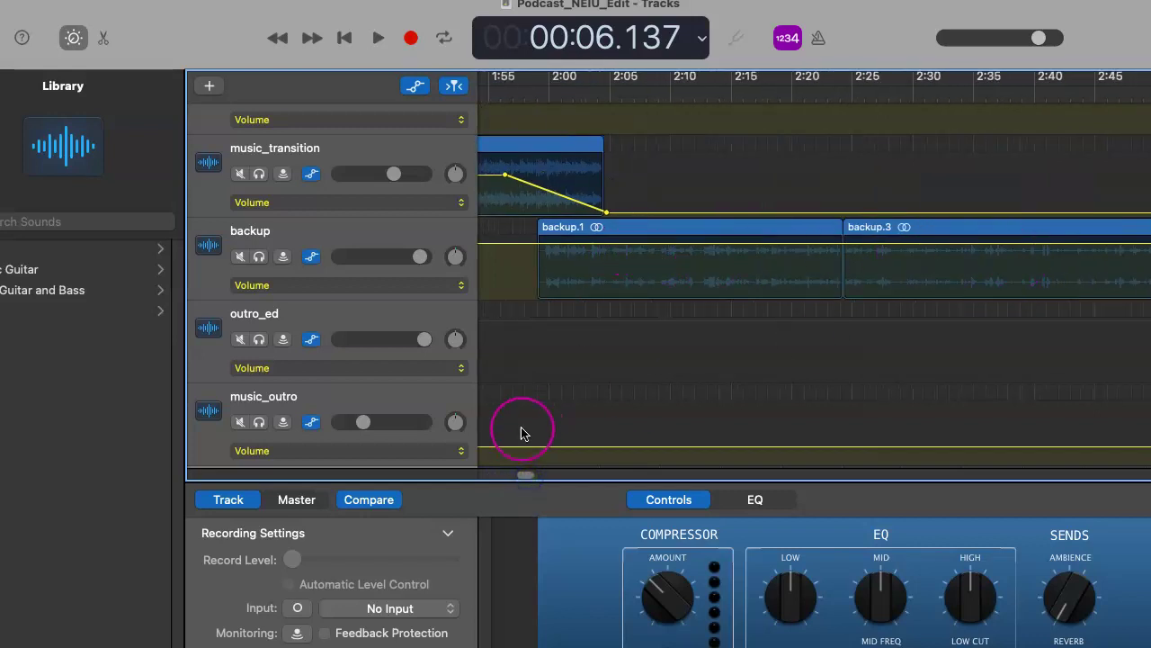
scroll(796, 206, "up", 2)
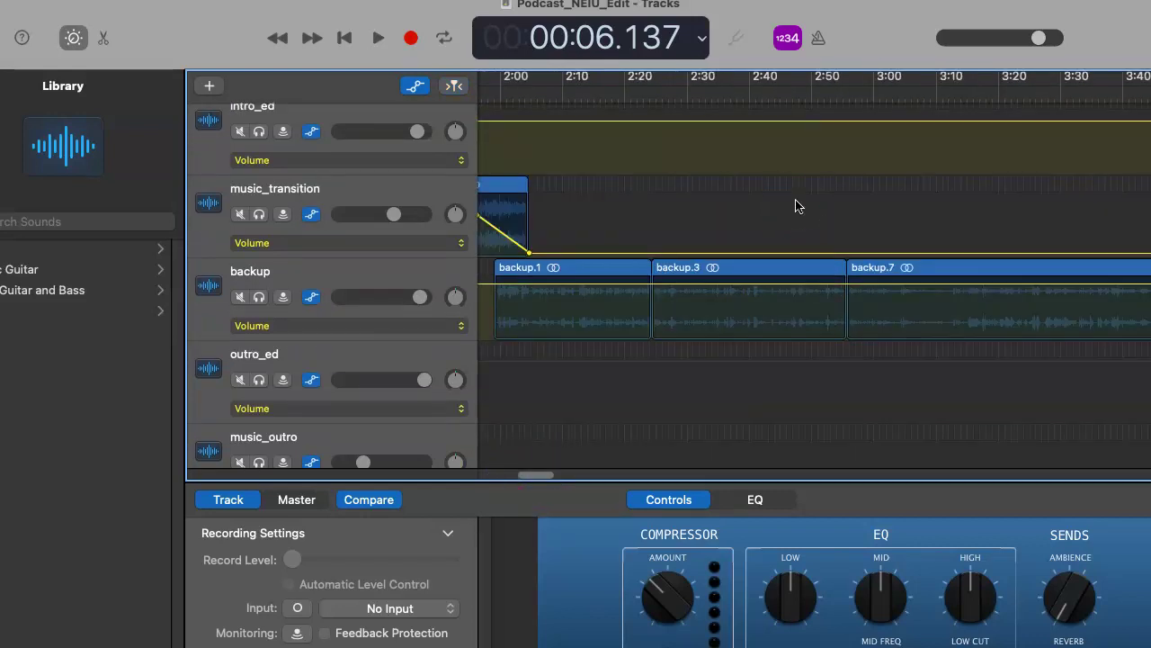